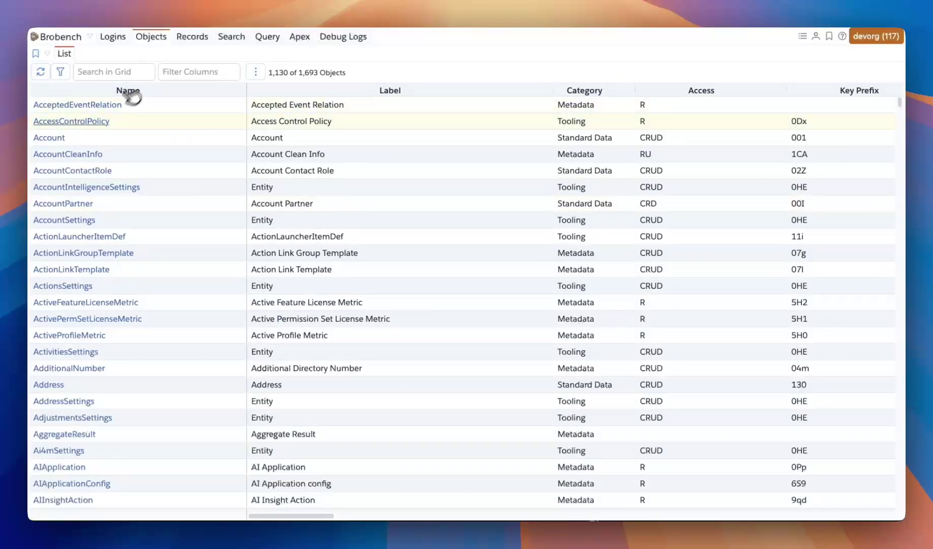
# - Browse the list of objects and open the Account object
pyautogui.scroll(-15, 166, 418)
pyautogui.scroll(15, 175, 262)
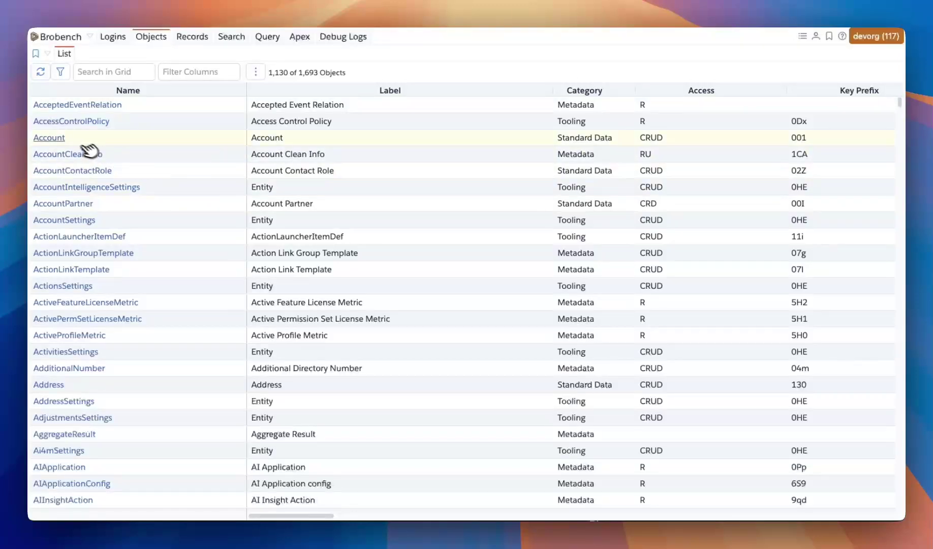
pyautogui.click(57, 139)
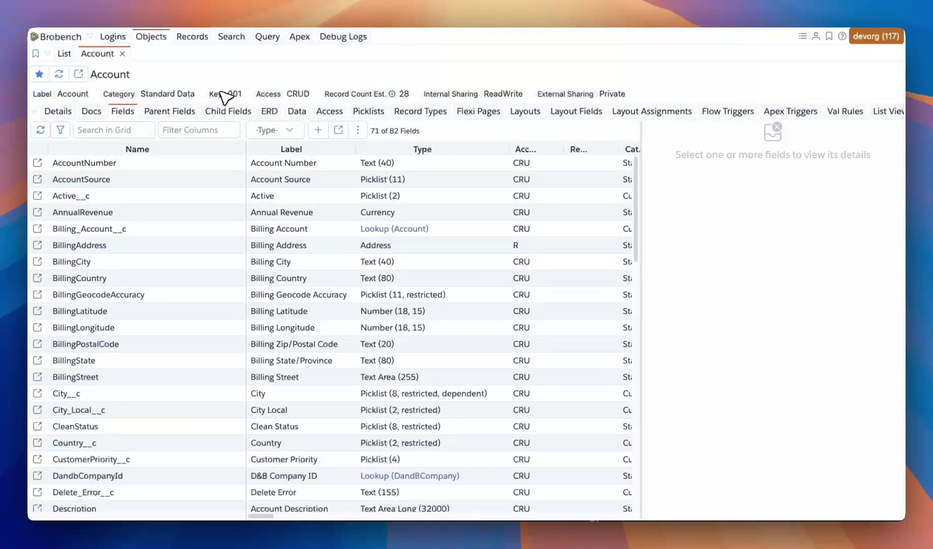
# - Look through the Account object's Docs, Details, Fields, Parent Fields, Child Fields, ERD and Data views
pyautogui.click(94, 112)
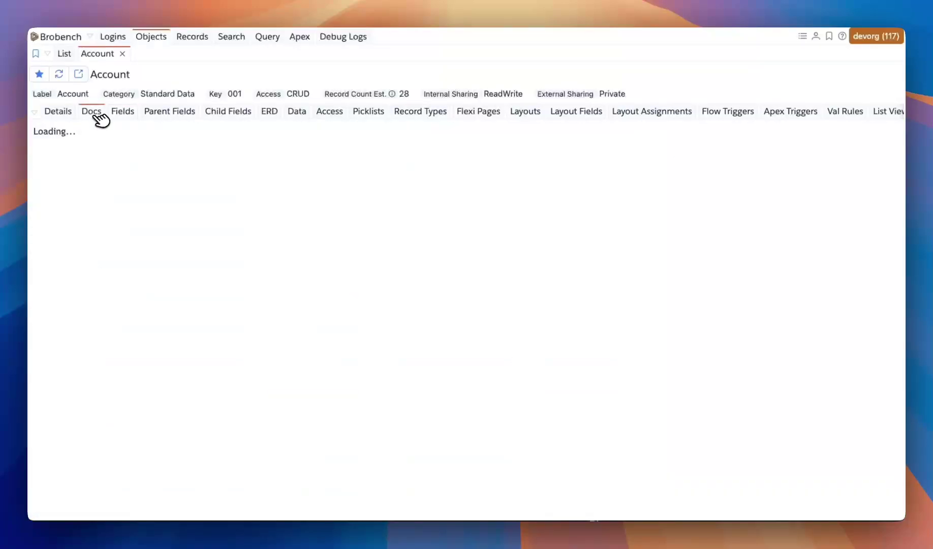
pyautogui.click(71, 111)
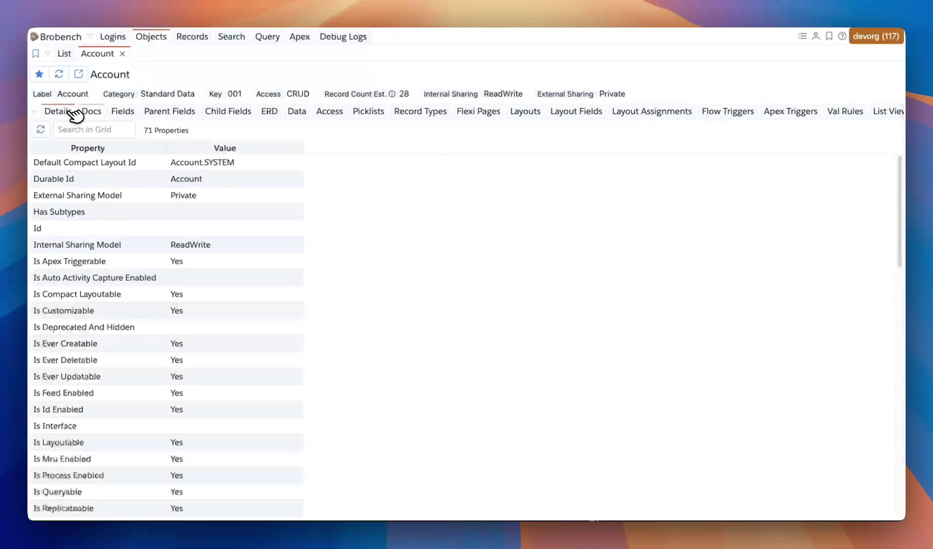
pyautogui.click(134, 111)
pyautogui.click(153, 112)
pyautogui.click(235, 112)
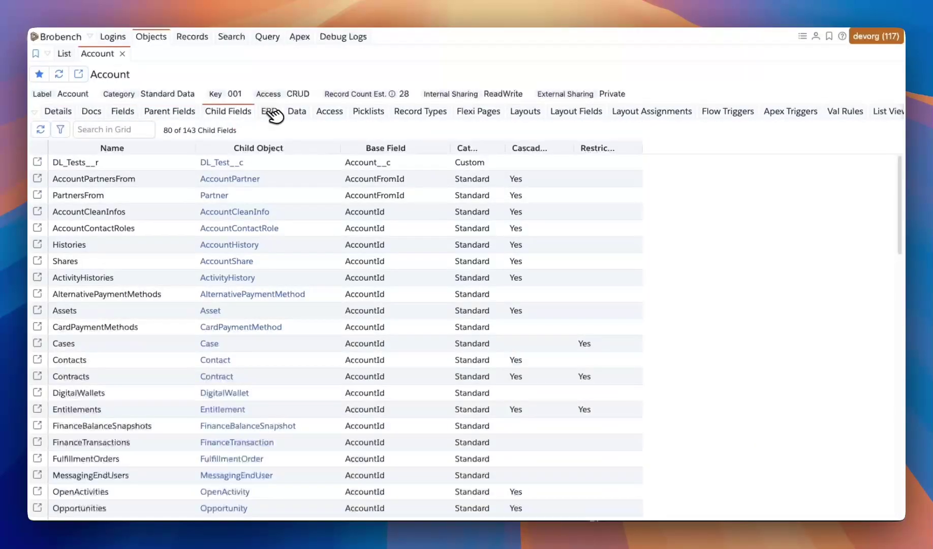
pyautogui.click(277, 114)
pyautogui.click(299, 113)
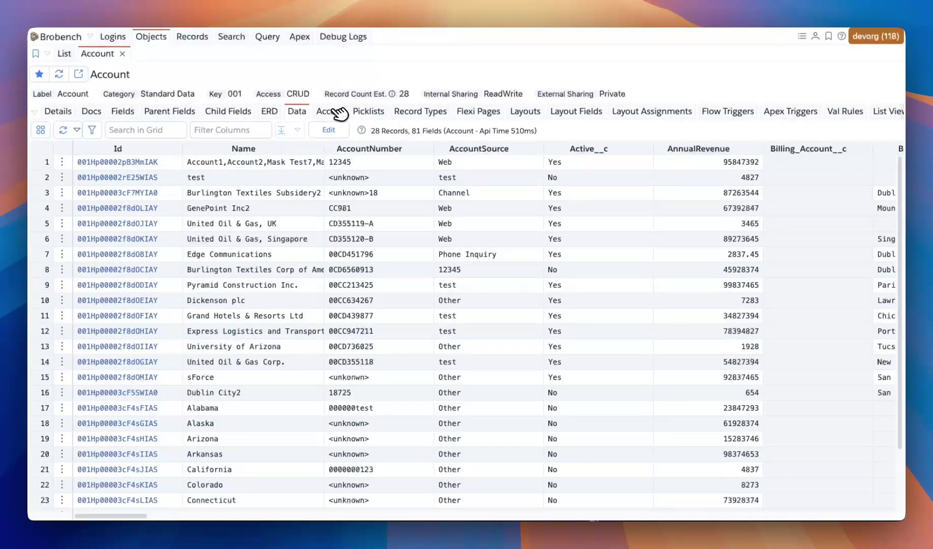
# - Show the Account object's access overview and inspect the permissions of ApexGuruStandardPermSet
pyautogui.click(339, 112)
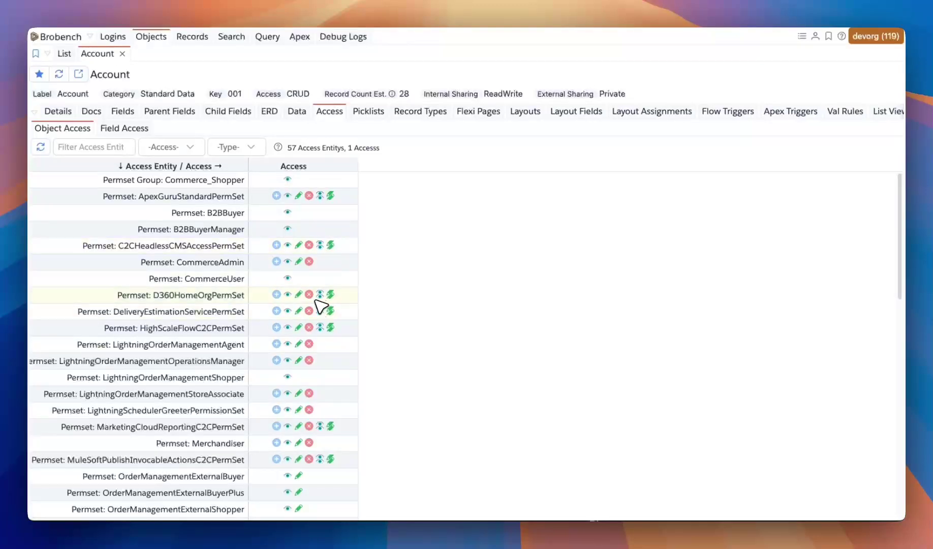
pyautogui.click(296, 197)
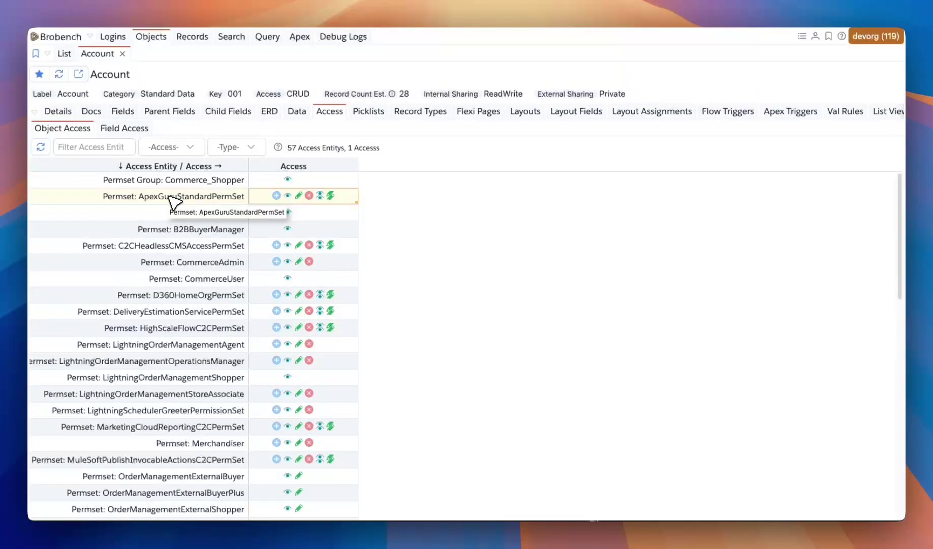
pyautogui.click(317, 198)
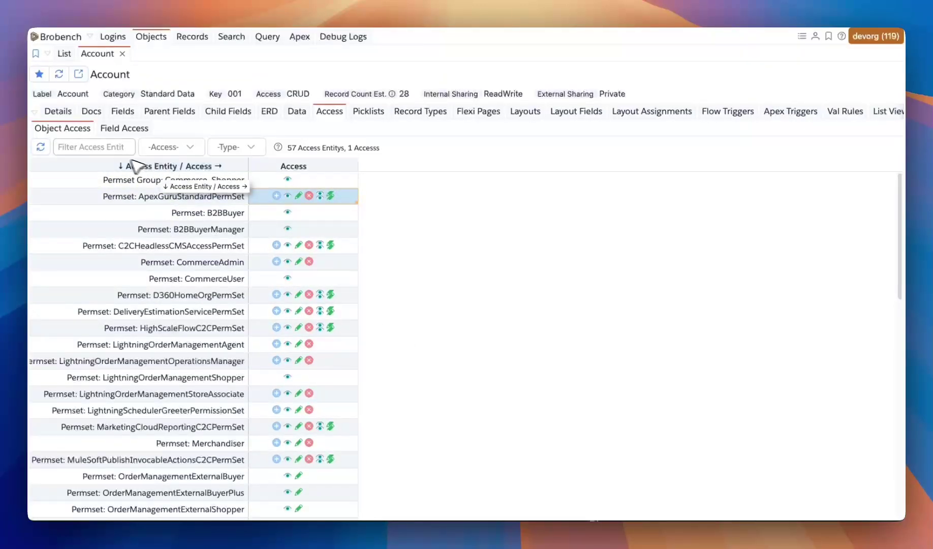
# - Filter the Account object's access entities by "Commer" and clear the filter
pyautogui.click(104, 148)
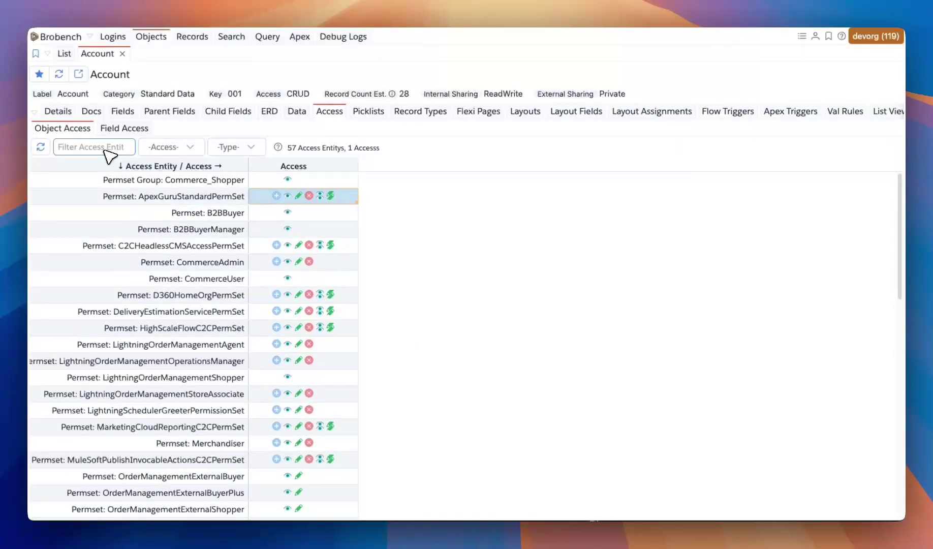
pyautogui.write('Commer')
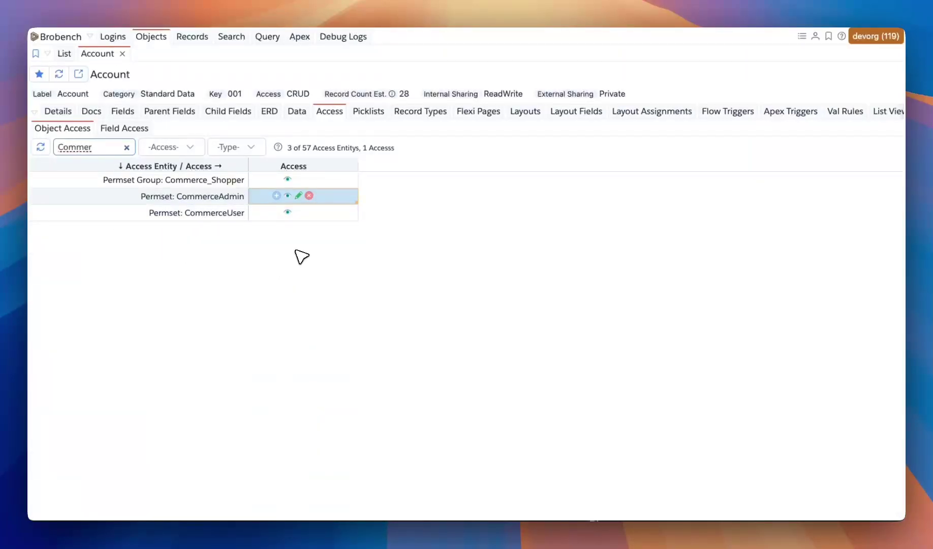
pyautogui.click(126, 147)
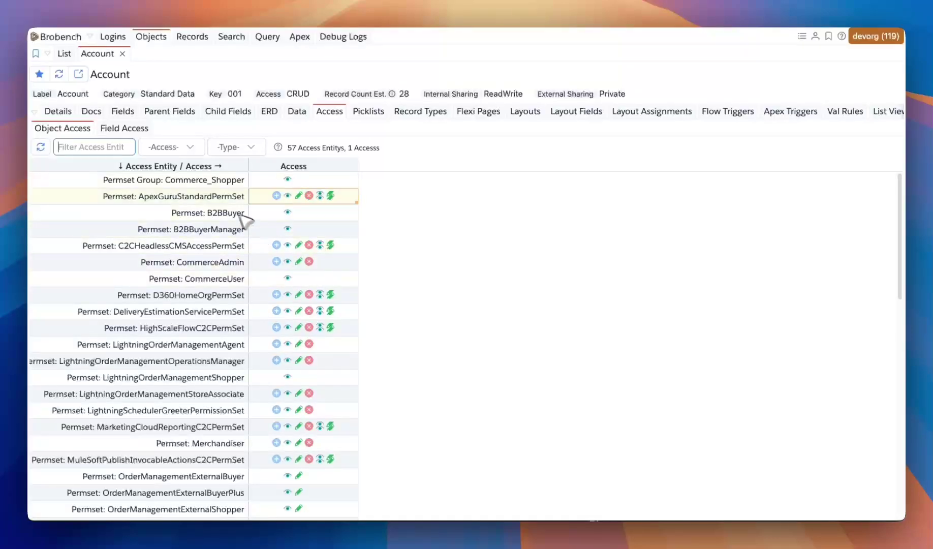
# - Limit the Account object access overview to entities of type Profile and look through them
pyautogui.click(246, 147)
pyautogui.click(249, 183)
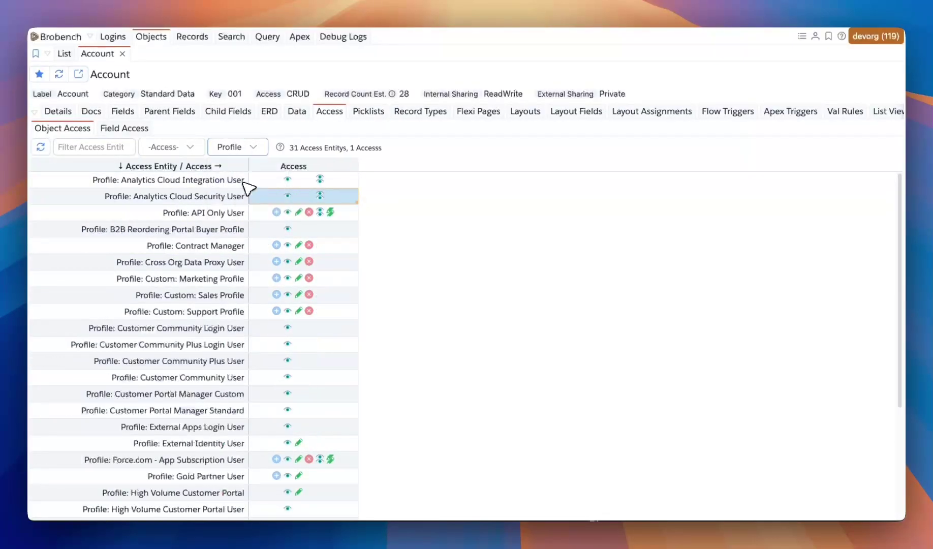
pyautogui.scroll(-5, 192, 302)
pyautogui.scroll(5, 188, 295)
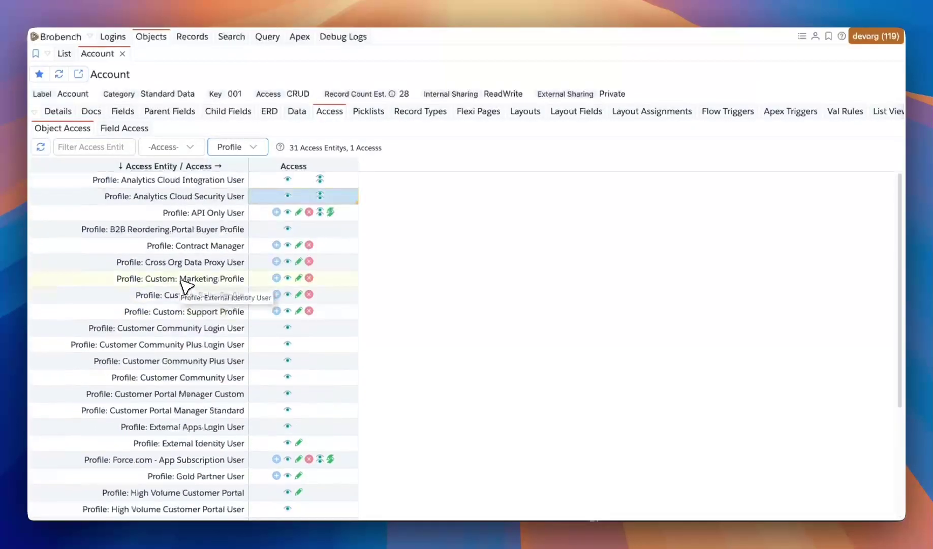
# - View the object access for type Permset and for type Permset Group, and reset the type filter
pyautogui.click(243, 148)
pyautogui.click(252, 202)
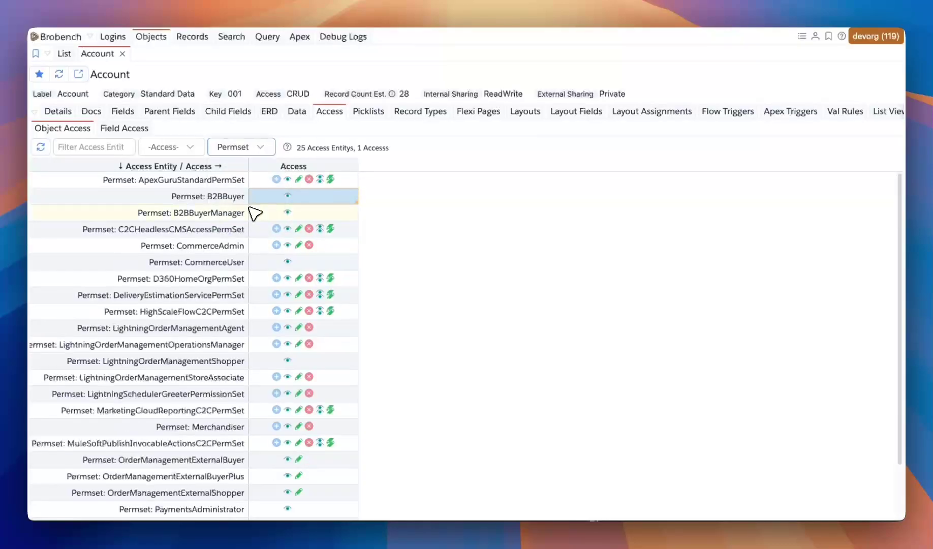
pyautogui.click(249, 148)
pyautogui.click(254, 220)
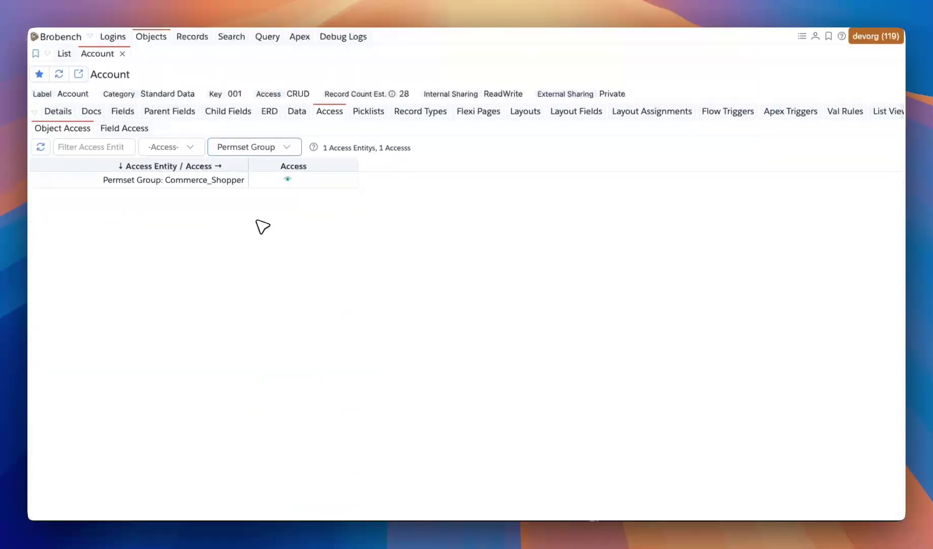
pyautogui.click(255, 148)
pyautogui.click(249, 167)
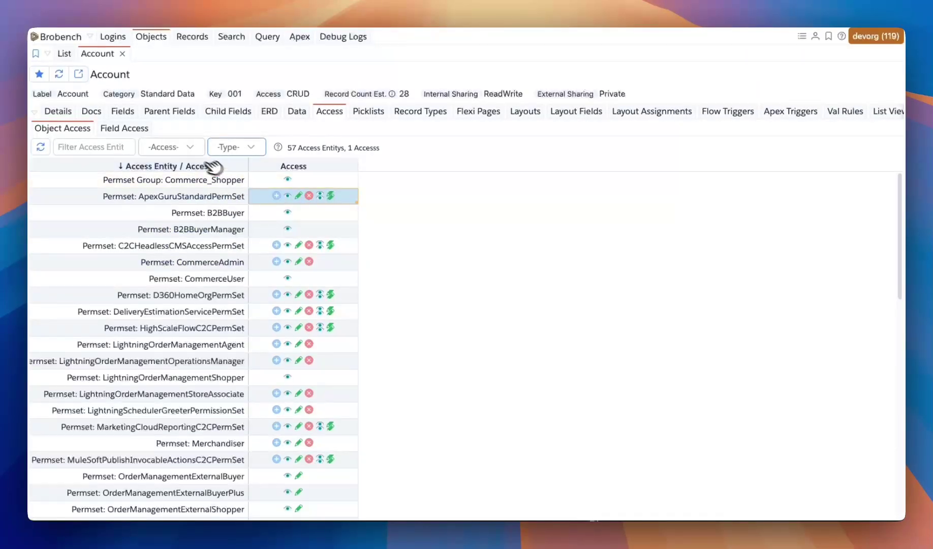
# - View which entities have Modify All access on Account, and which have View All access
pyautogui.click(176, 148)
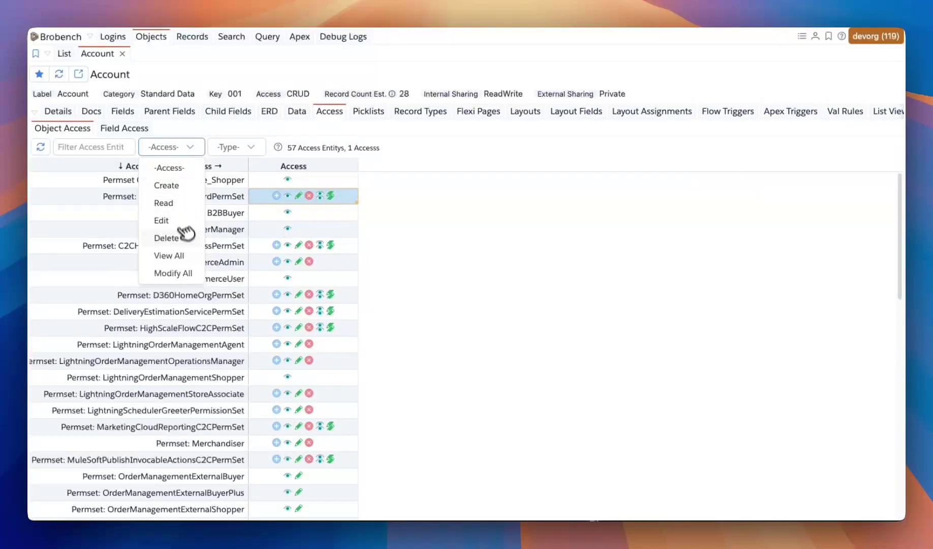
pyautogui.click(184, 272)
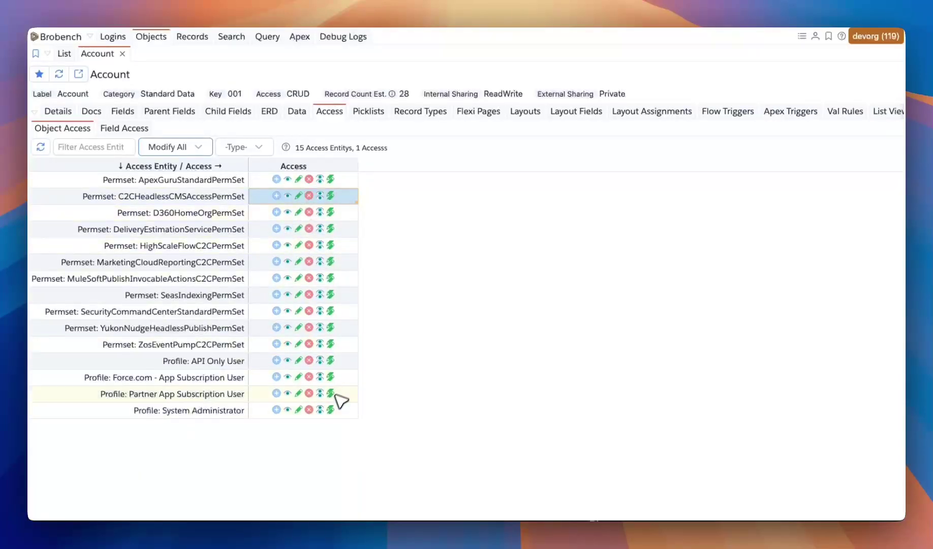
pyautogui.click(152, 147)
pyautogui.click(175, 253)
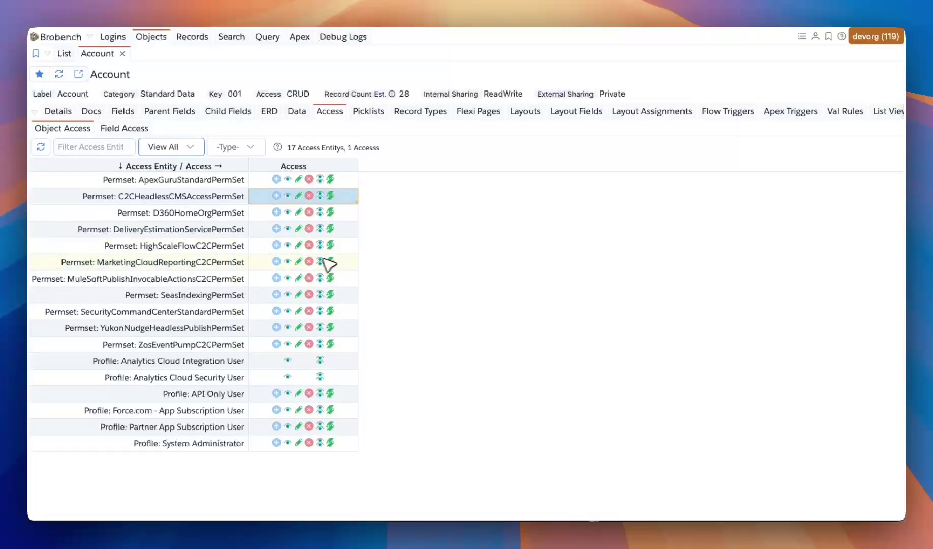
# - Filter the Account object access by Create and by Delete, and look through the entities with Delete access
pyautogui.click(191, 147)
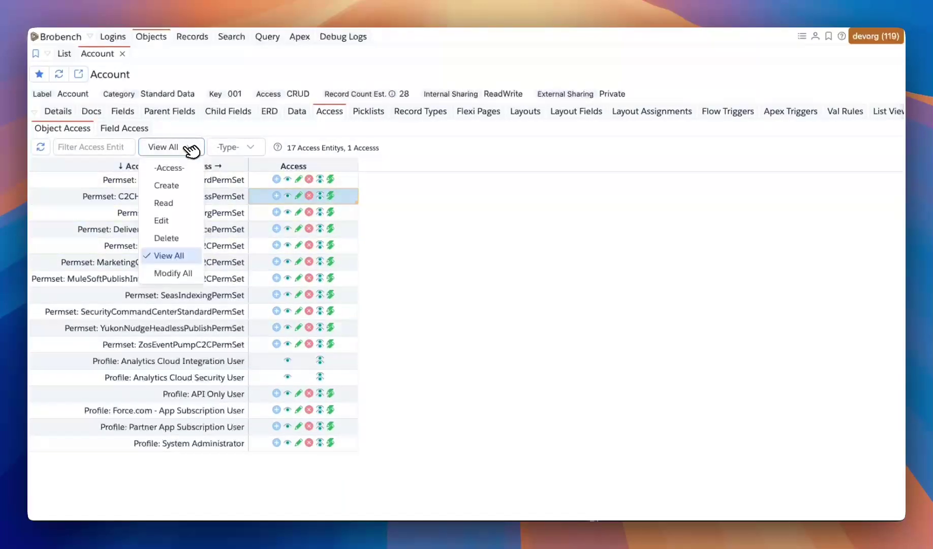
pyautogui.click(166, 185)
pyautogui.click(179, 147)
pyautogui.click(172, 238)
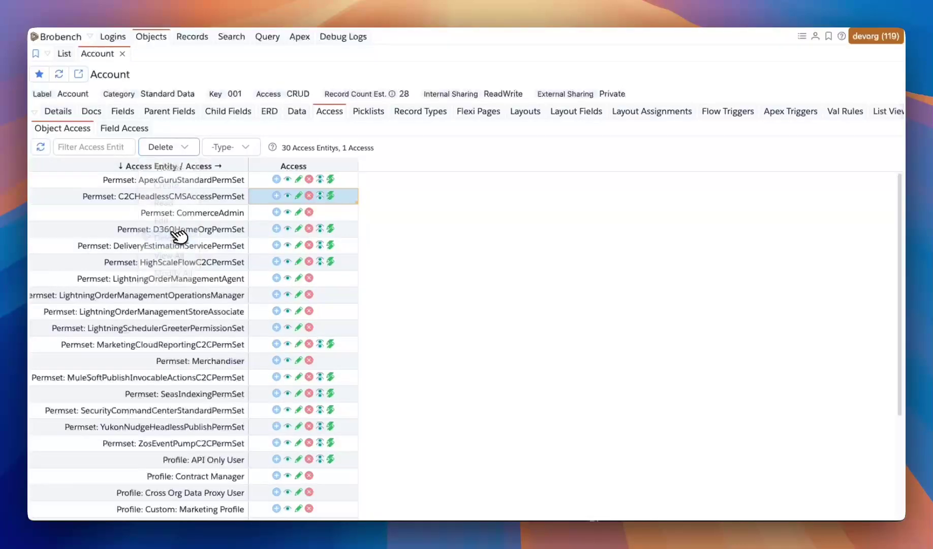
pyautogui.scroll(-3, 294, 263)
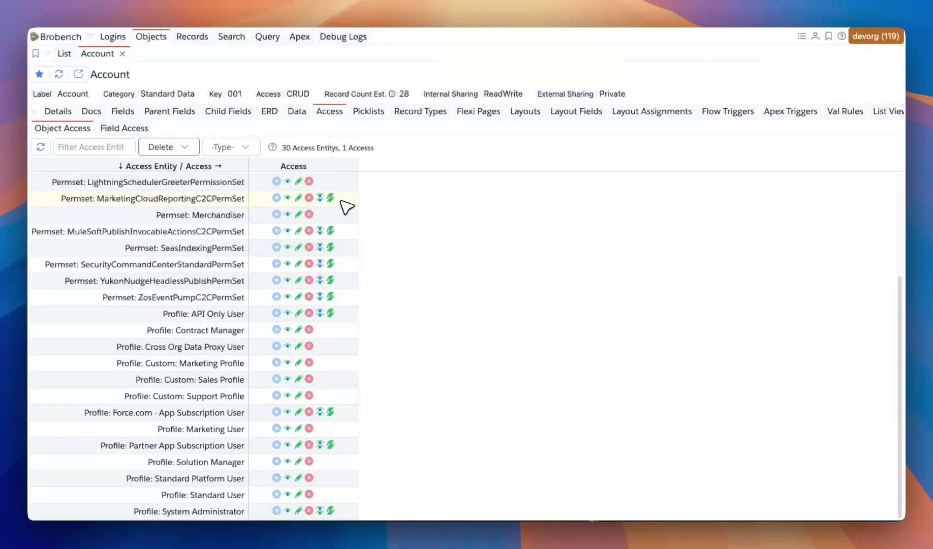
pyautogui.scroll(3, 343, 208)
pyautogui.hotkey('ctrl', 'a')
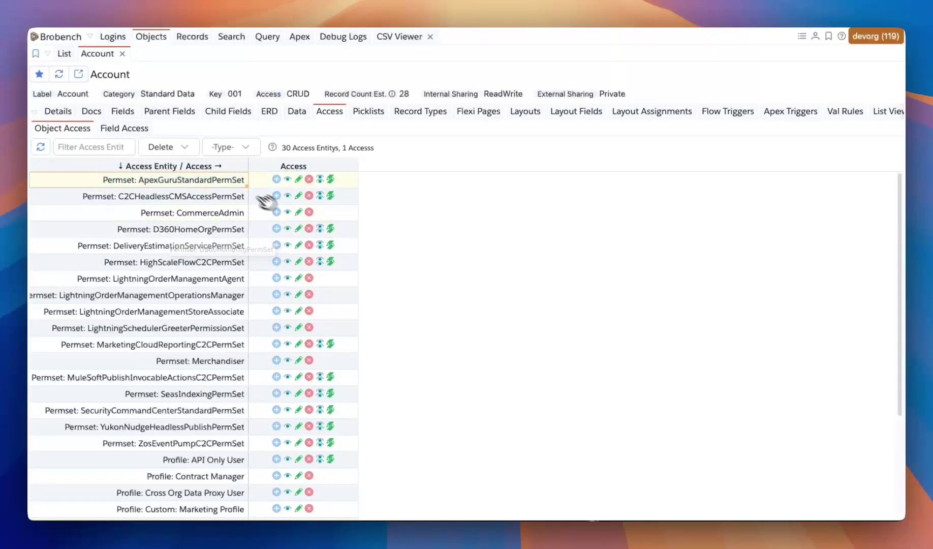
# - Show the Account object's field access matrix and examine the fields' Read and Edit access per profile
pyautogui.click(124, 130)
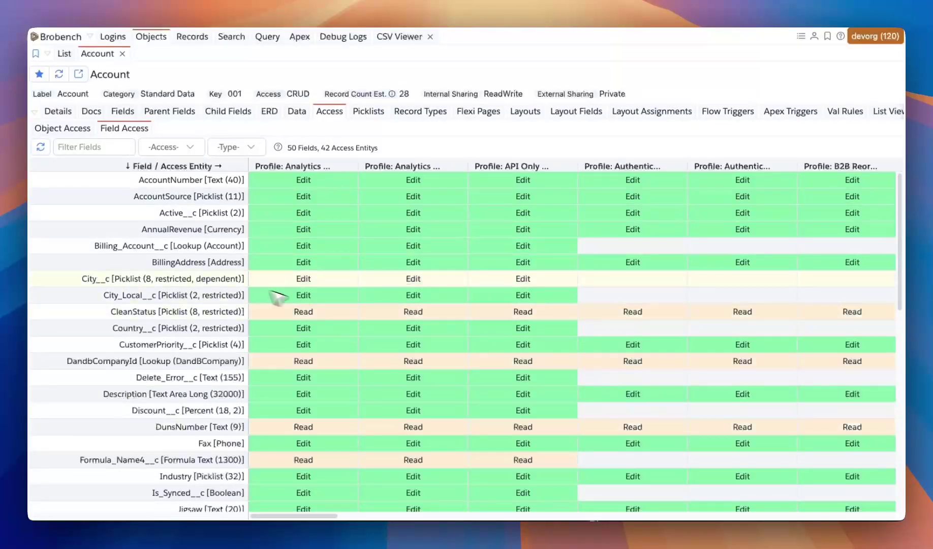
pyautogui.moveTo(193, 190); pyautogui.dragTo(193, 389)
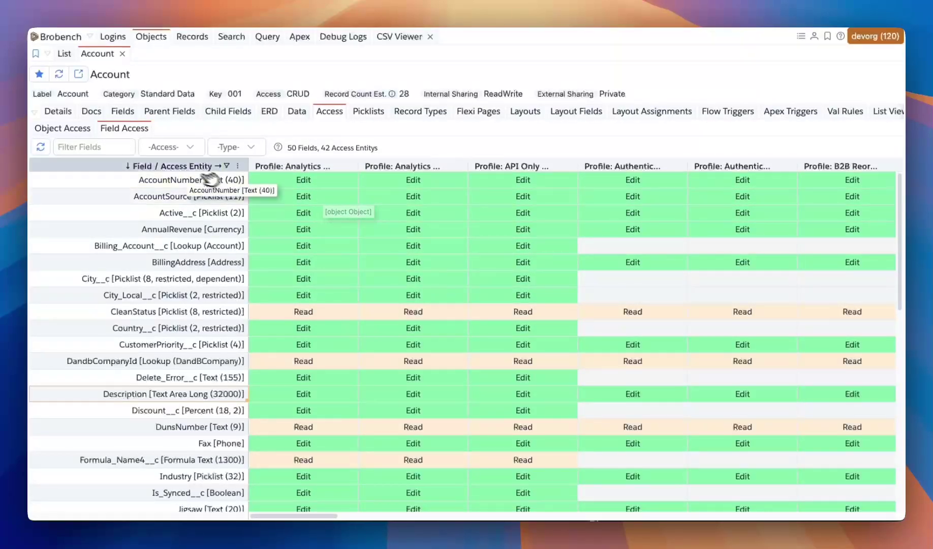
pyautogui.scroll(-8, 386, 257)
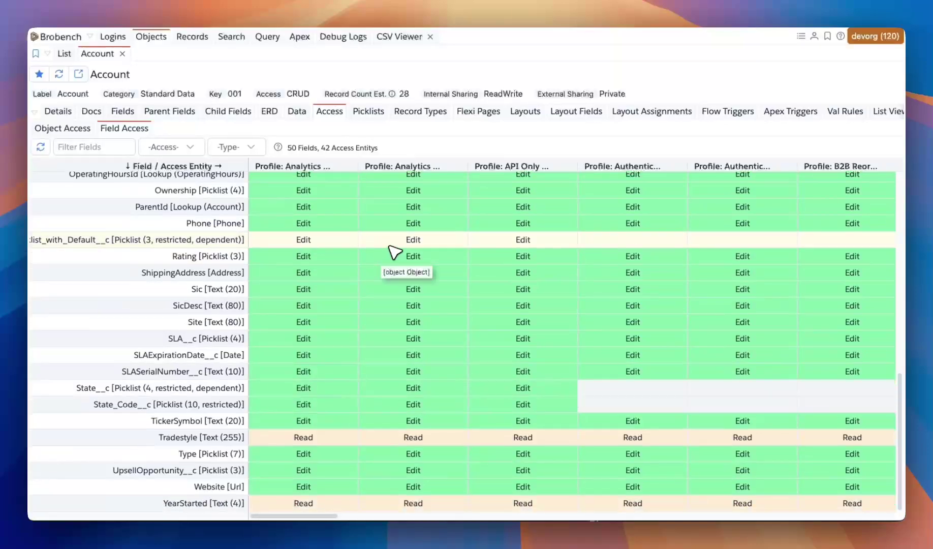
pyautogui.scroll(10, 399, 236)
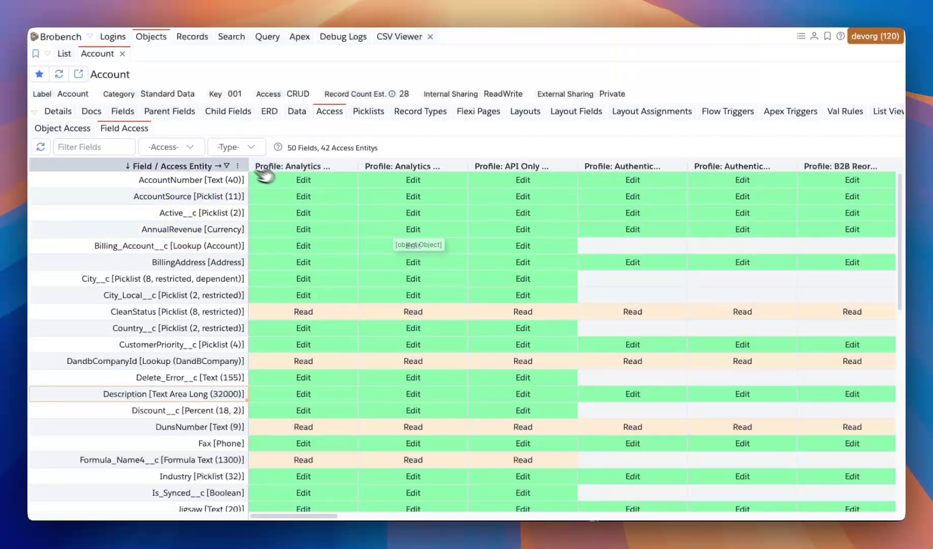
# - View the field access for type Profile and for type Permset, and reset the type filter
pyautogui.click(181, 147)
pyautogui.click(251, 147)
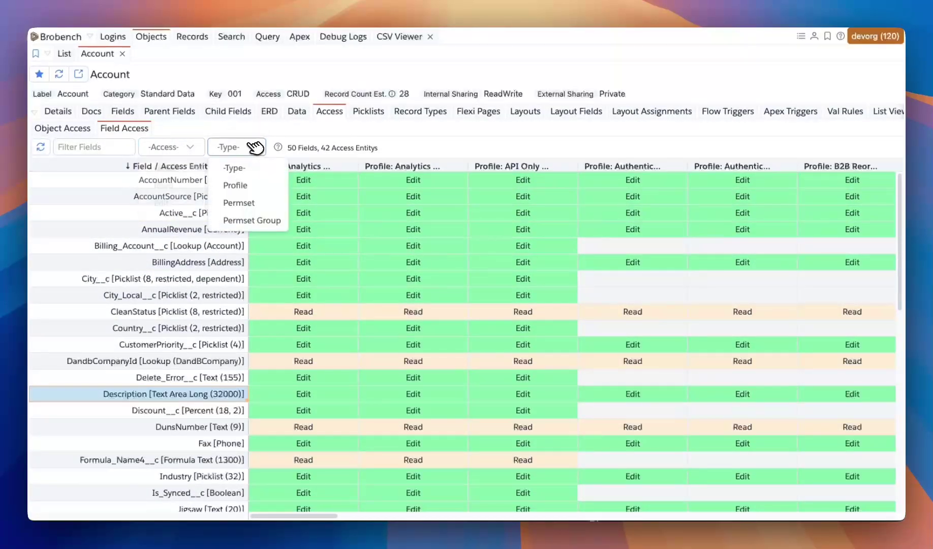
pyautogui.click(256, 186)
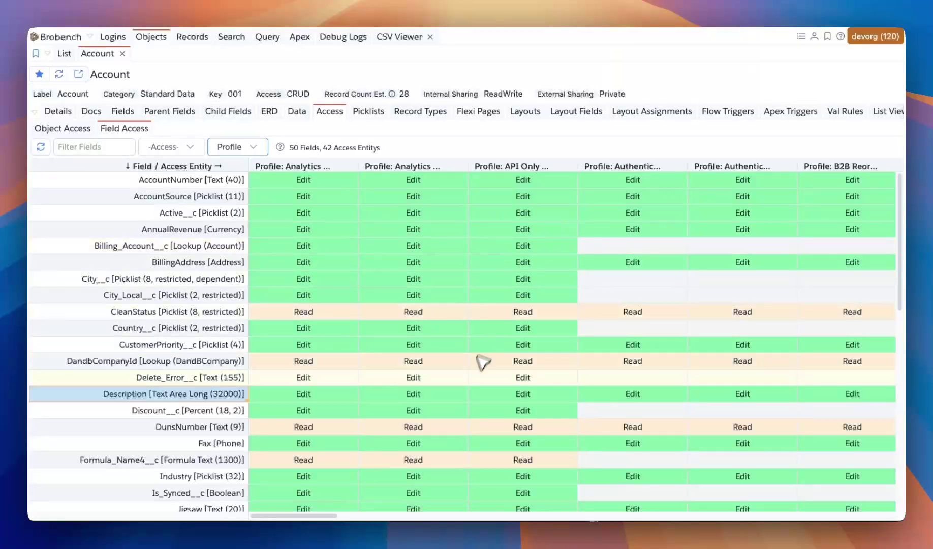
pyautogui.moveTo(326, 515); pyautogui.dragTo(288, 494)
pyautogui.click(254, 148)
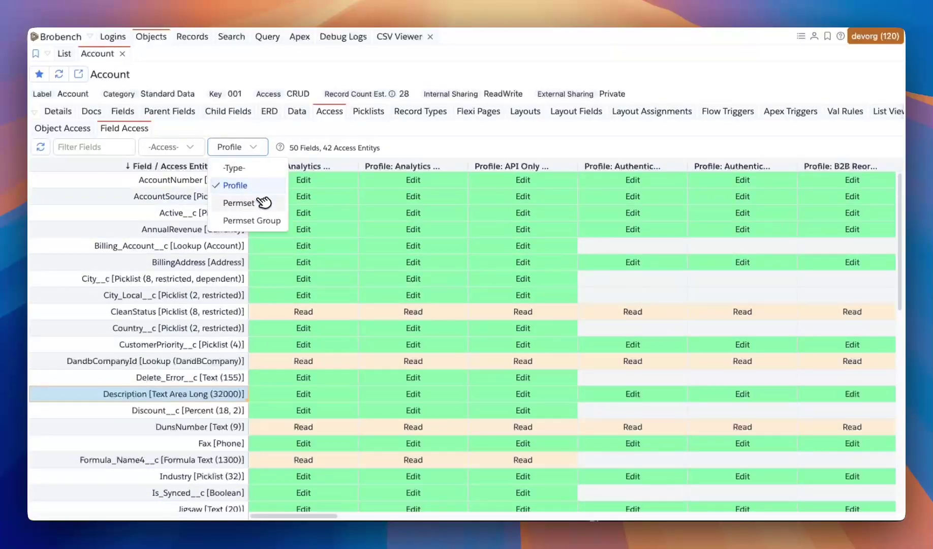
pyautogui.click(236, 203)
pyautogui.click(266, 152)
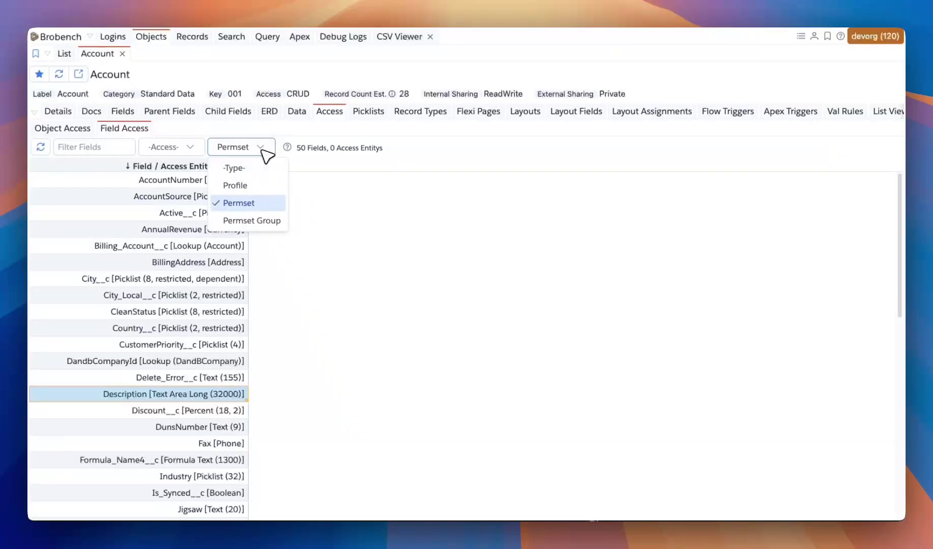
pyautogui.click(259, 170)
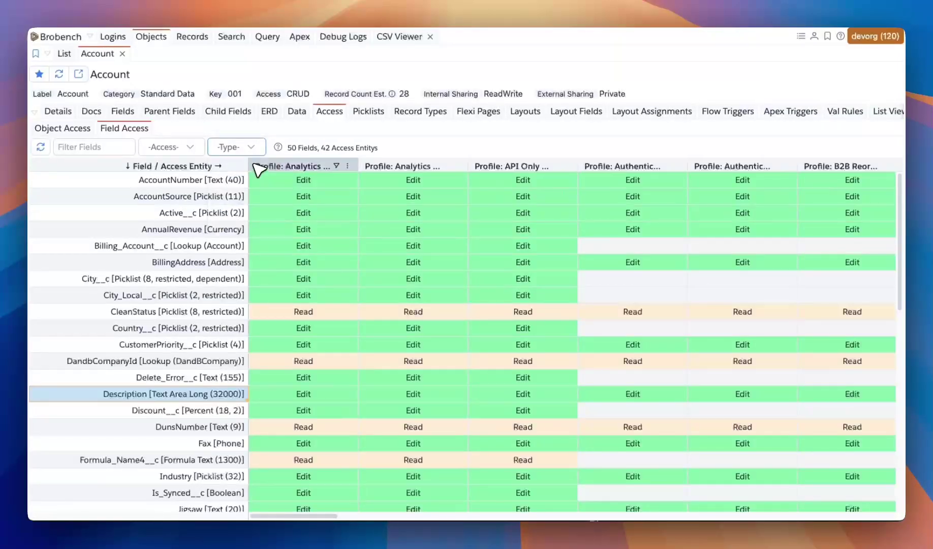
# - View the field access for type Permset Group and return the matrix to all entity types
pyautogui.click(258, 147)
pyautogui.click(262, 221)
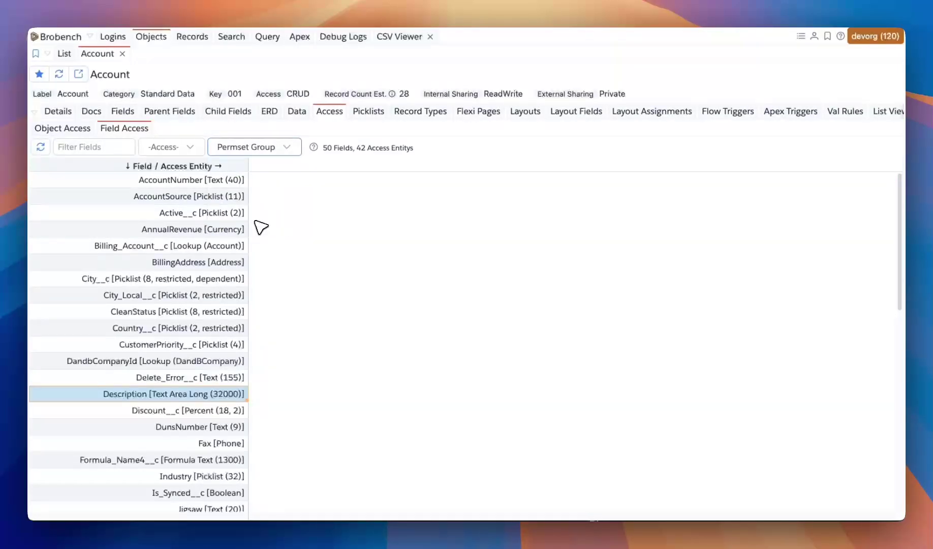
pyautogui.click(254, 148)
pyautogui.click(231, 168)
pyautogui.click(452, 248)
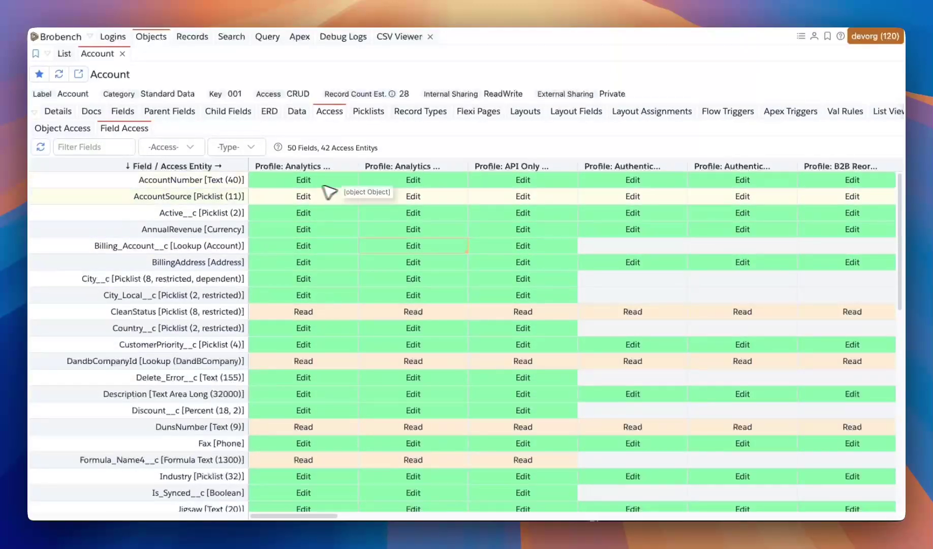
# - Filter the Account field access matrix to type Profile, and reset the type filter
pyautogui.click(236, 147)
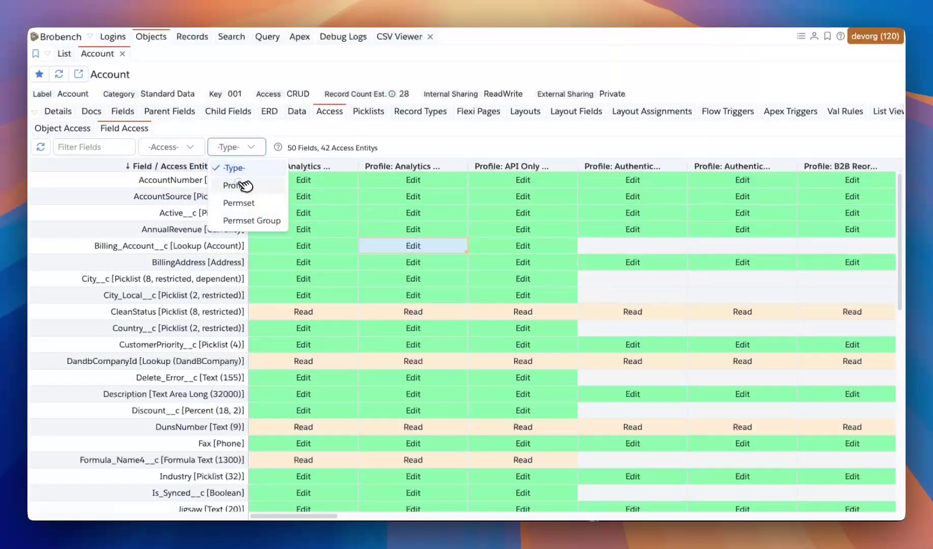
pyautogui.click(229, 185)
pyautogui.click(250, 146)
pyautogui.click(233, 168)
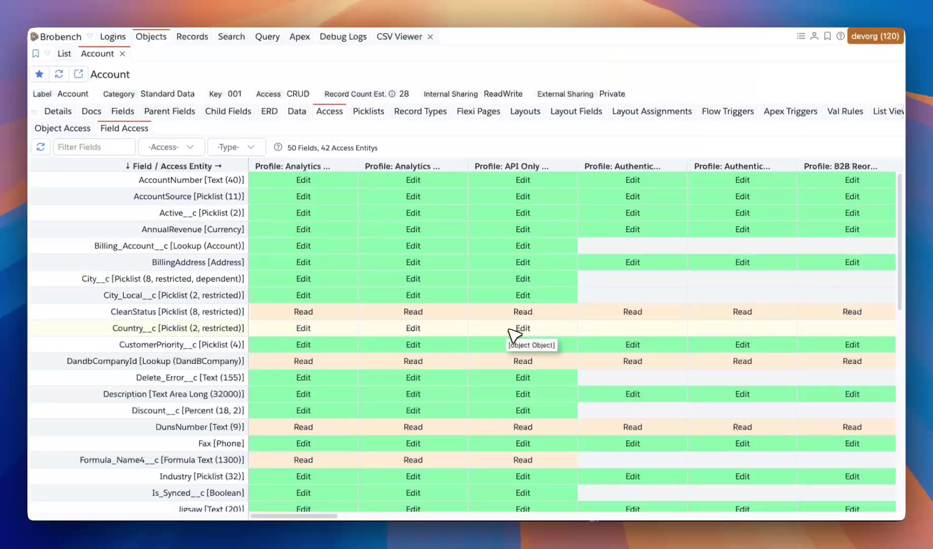
# - Look across the access entities in the matrix, and revisit the Account object access and field access views
pyautogui.moveTo(290, 517); pyautogui.dragTo(146, 492)
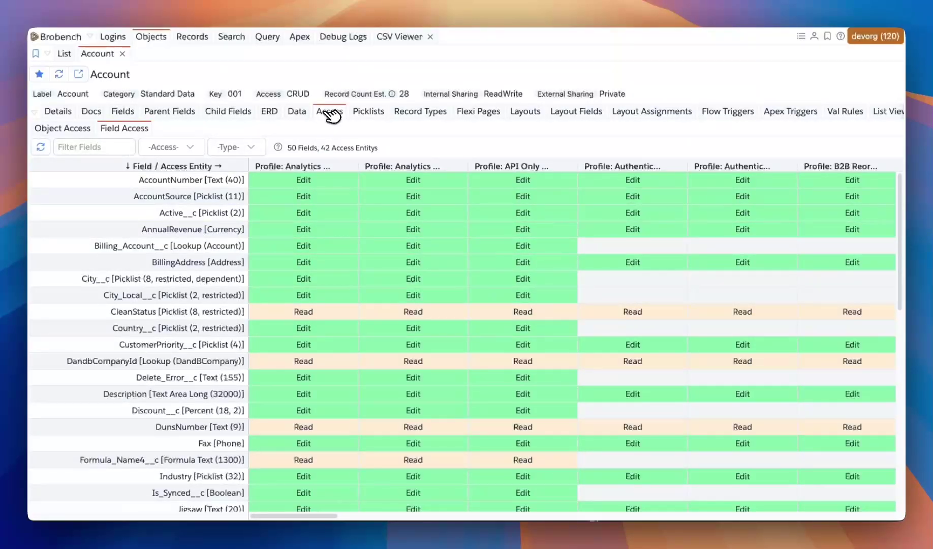
pyautogui.click(81, 129)
pyautogui.click(123, 131)
# - Open the Account object's field list and show the field access of Active__c
pyautogui.click(138, 111)
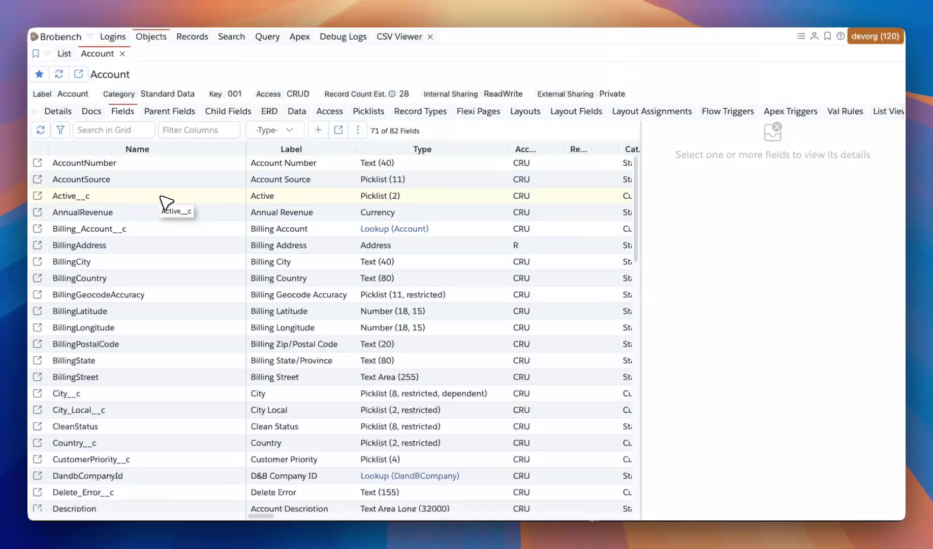
pyautogui.click(190, 199)
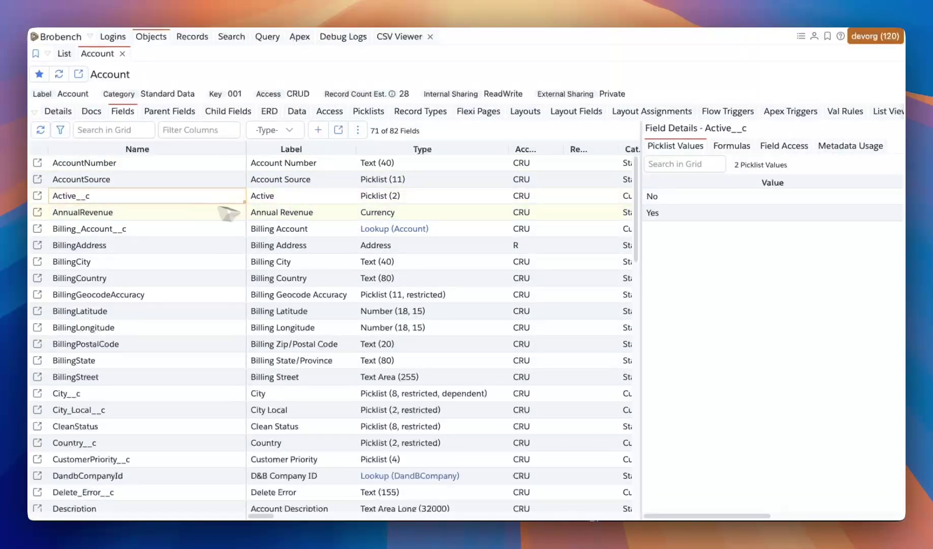
pyautogui.click(793, 148)
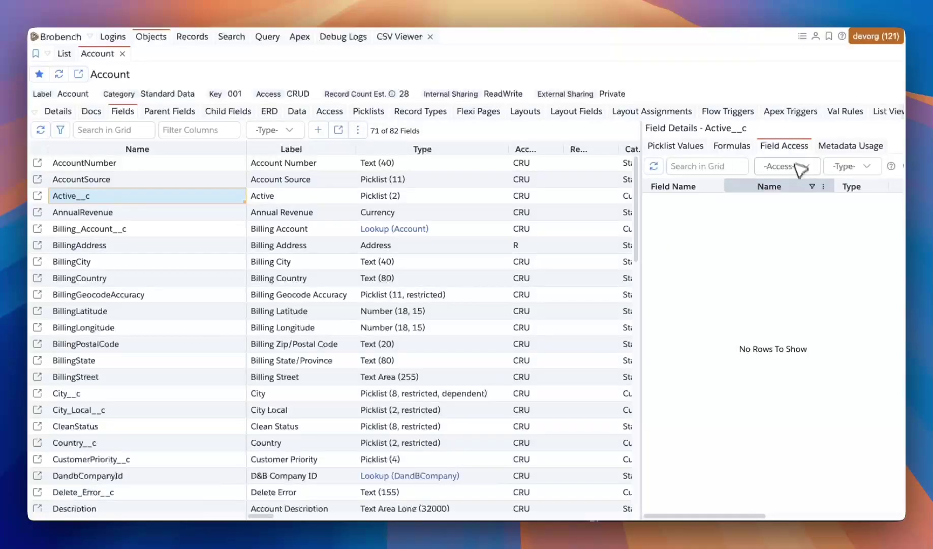
# - Widen the field details to reveal the Access column and look through the entities with access to Active__c
pyautogui.scroll(-5, 742, 295)
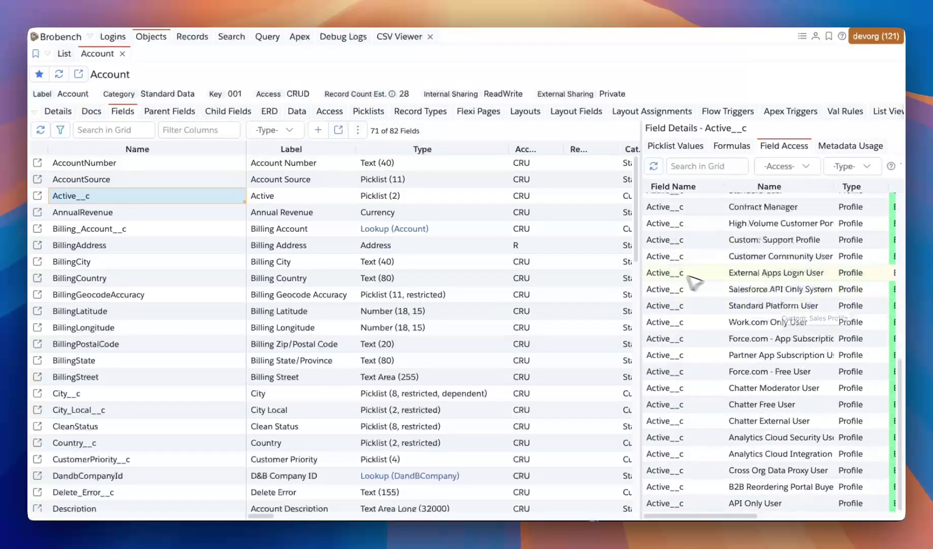
pyautogui.moveTo(641, 275); pyautogui.dragTo(568, 273)
pyautogui.scroll(3, 745, 301)
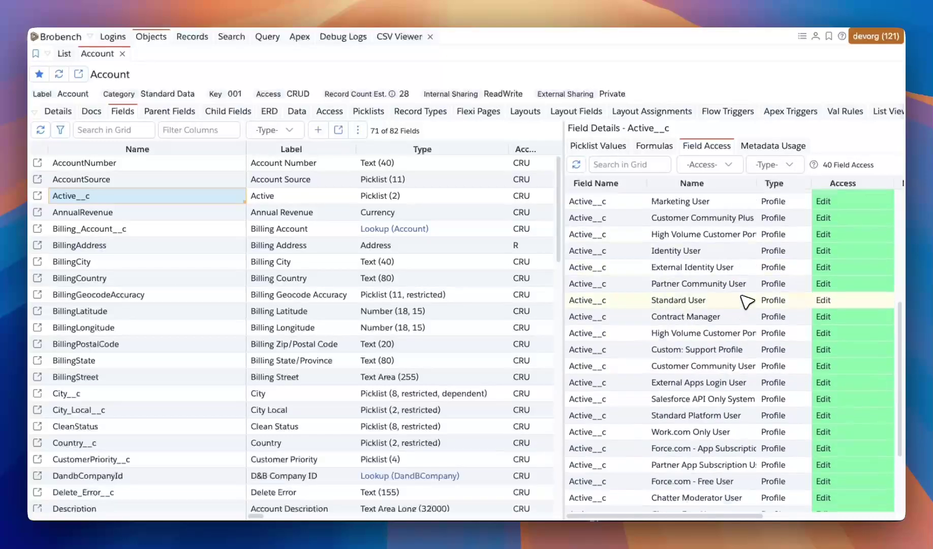
pyautogui.scroll(5, 746, 300)
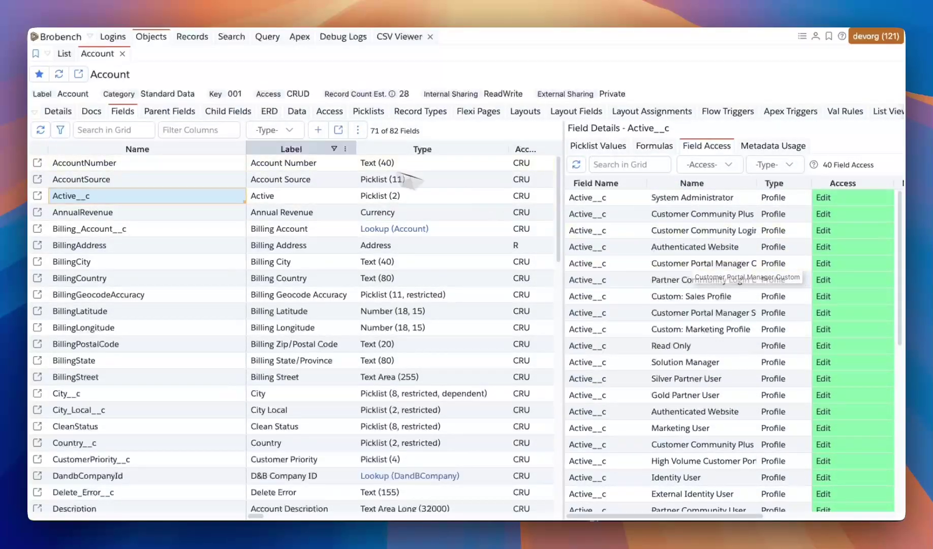
# - Compare the Account access matrix with the single-field access in the field list, and revisit object access and field access
pyautogui.click(329, 111)
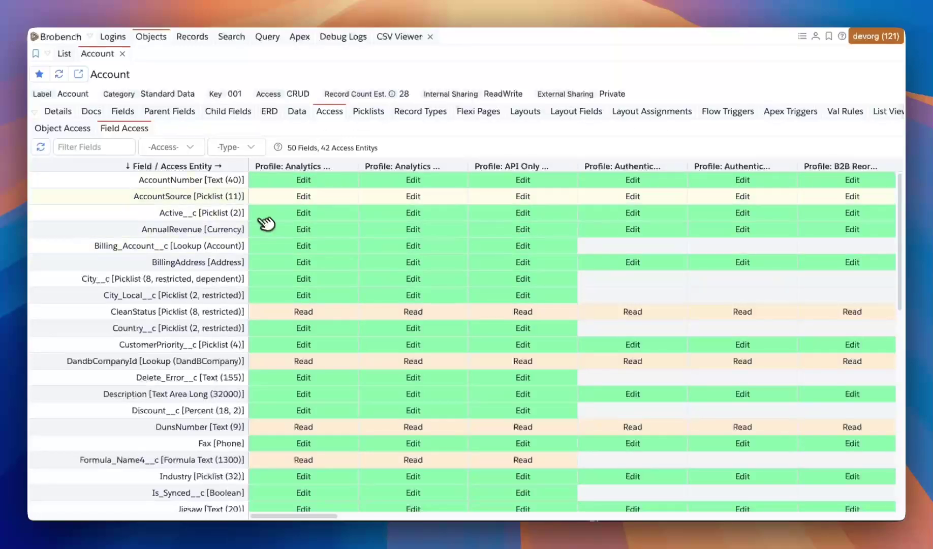
pyautogui.click(126, 111)
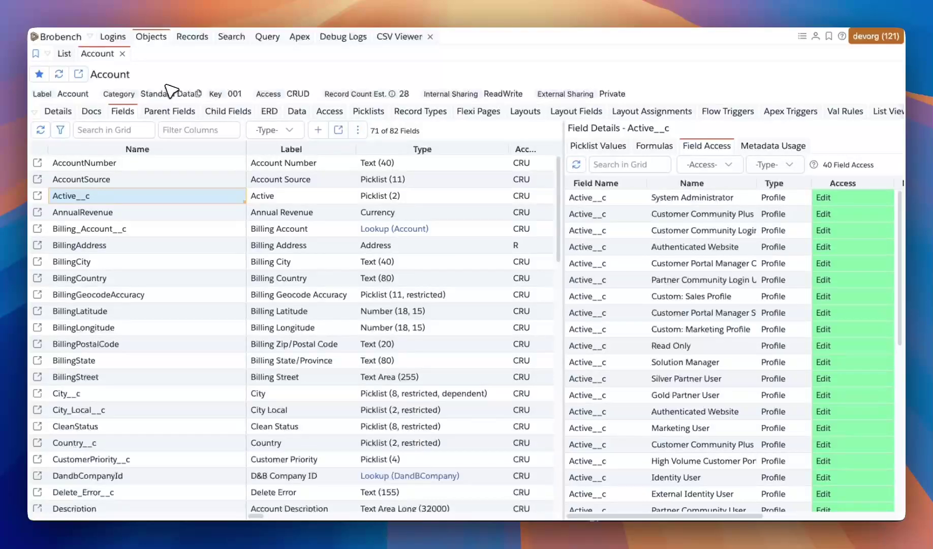
pyautogui.click(333, 113)
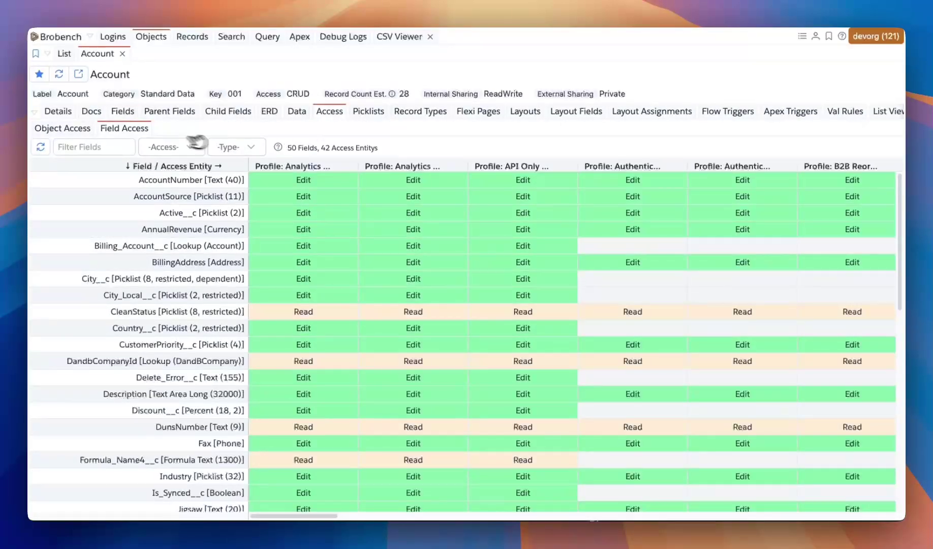
pyautogui.click(85, 128)
pyautogui.click(136, 129)
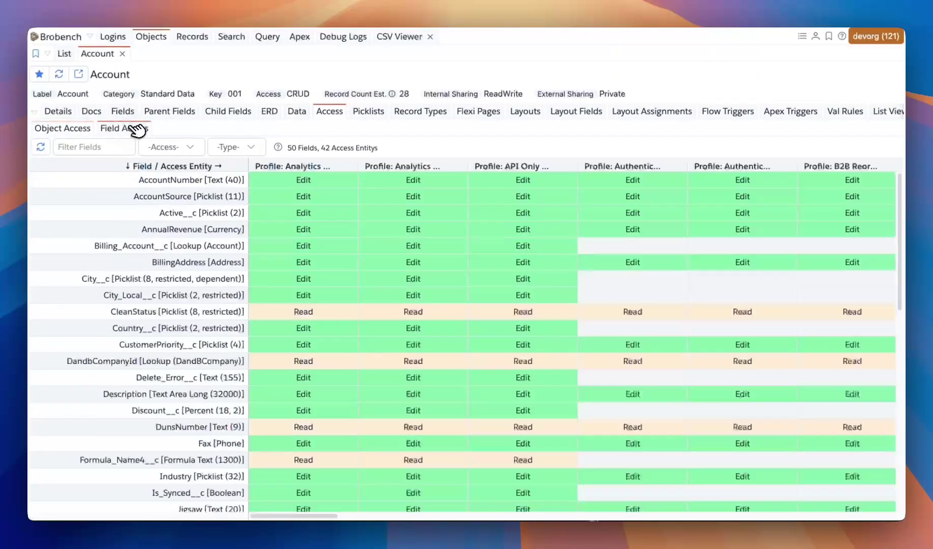